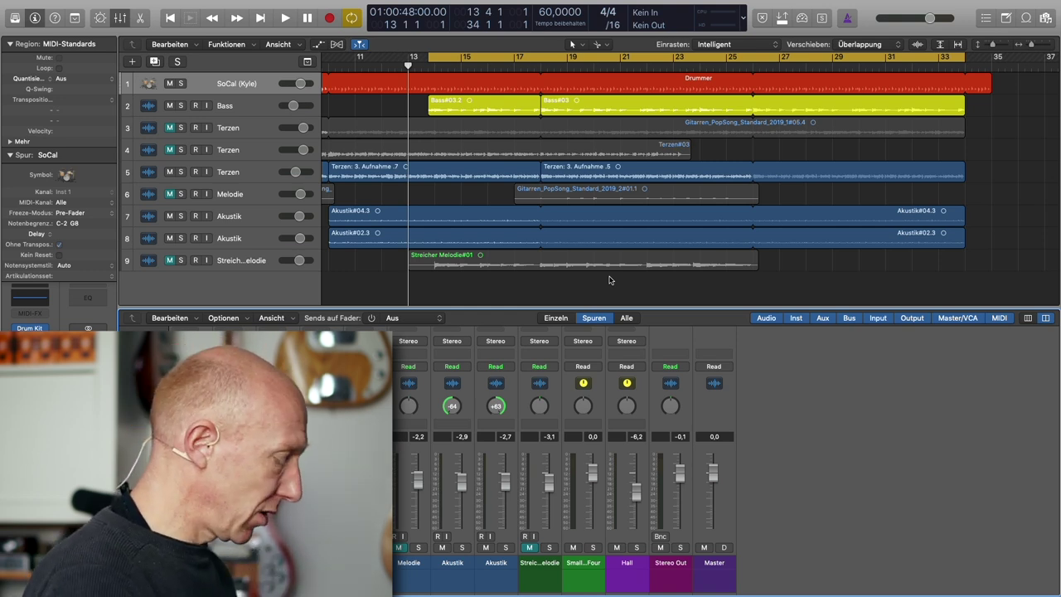
Play the arrangement without the string melody, then unmute the Streicher Melodie track and play from the cycle start
key("space")
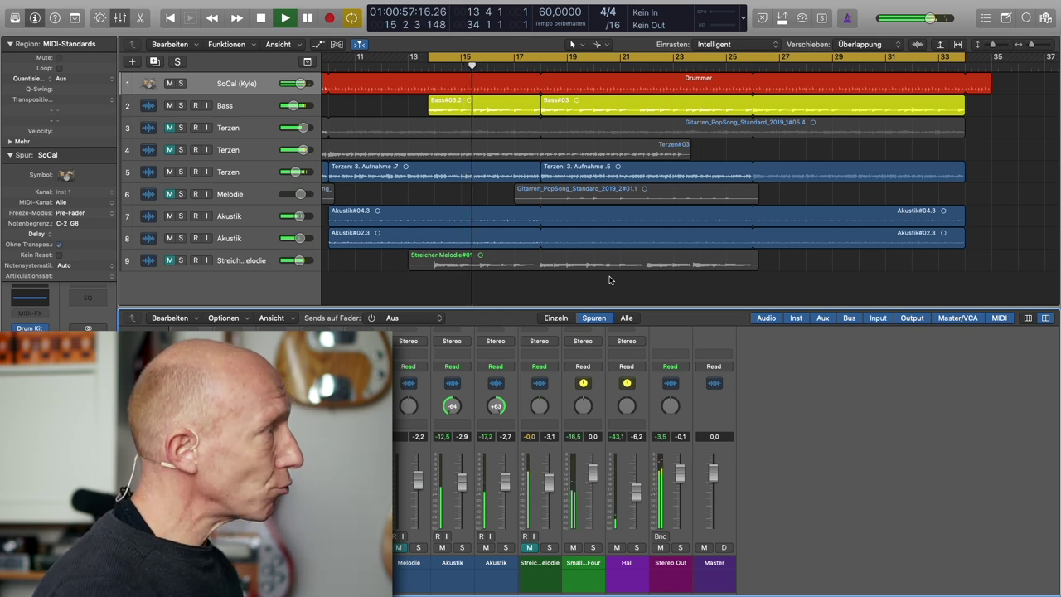
key("space")
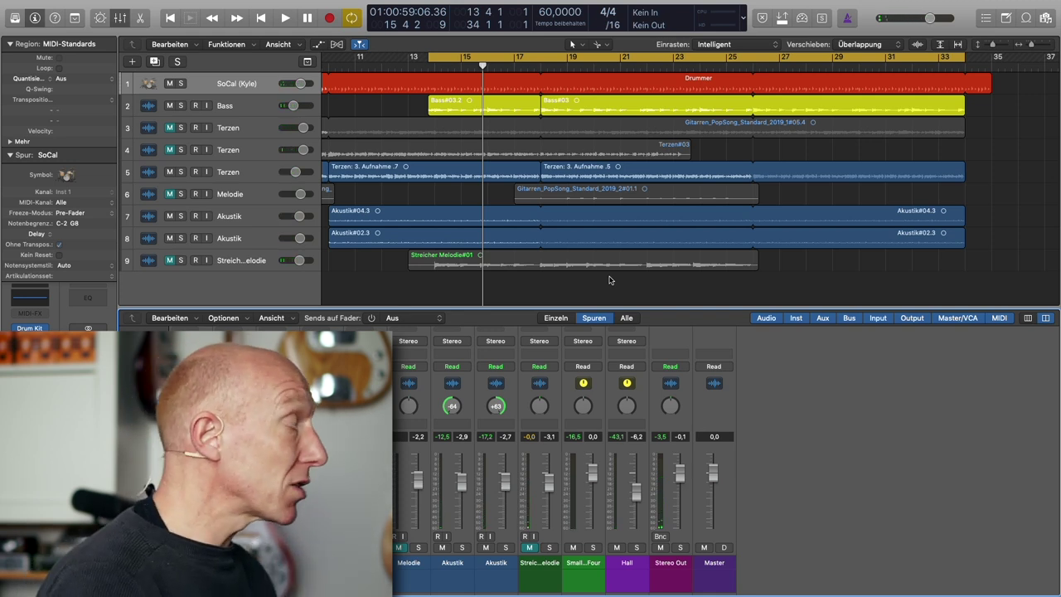
key("Return")
left_click(170, 261)
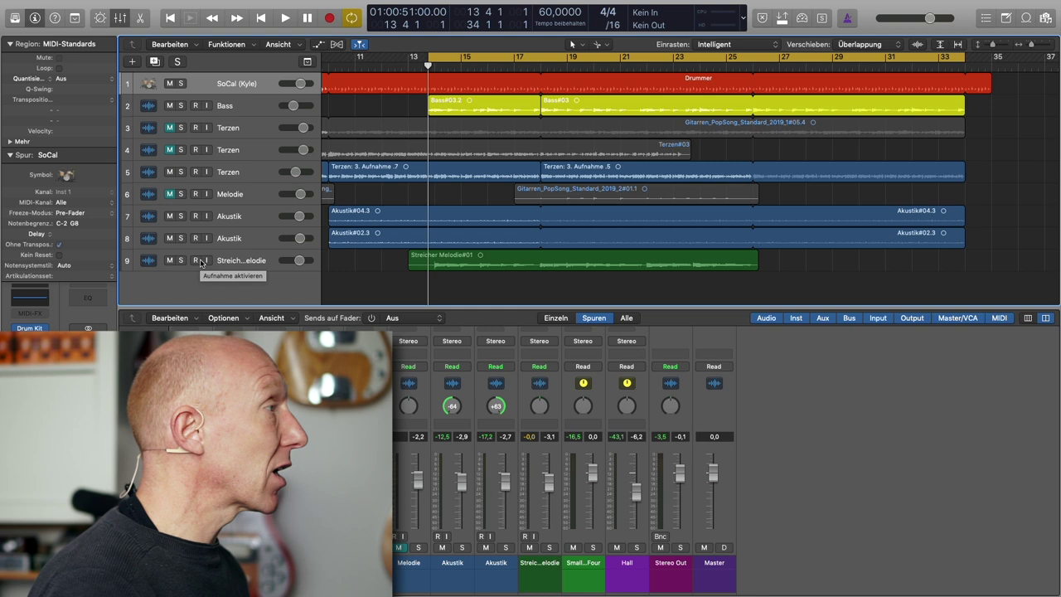
key("space")
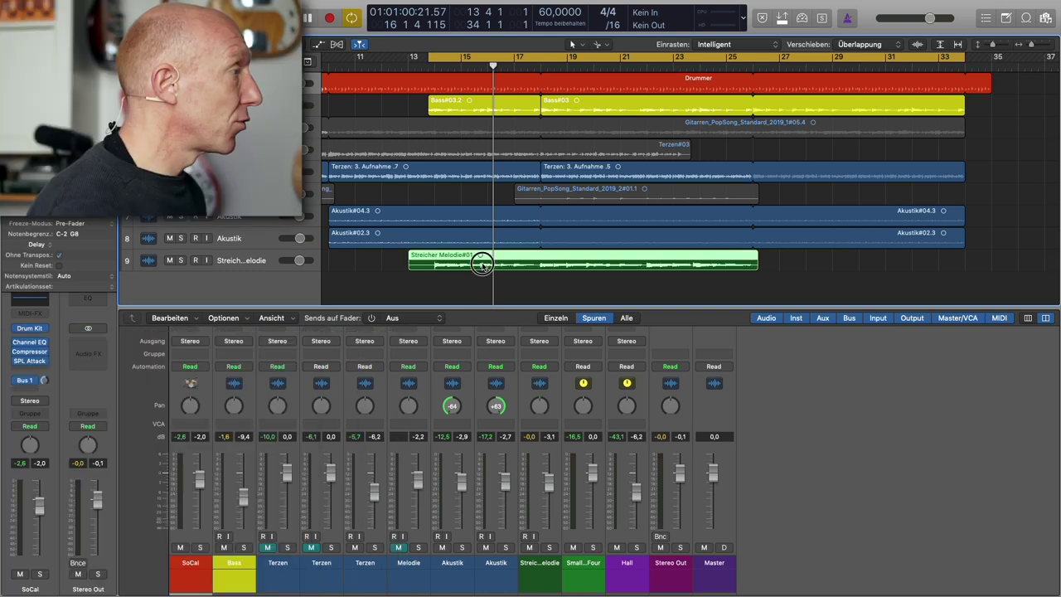
Open the Streicher Melodie region in an enlarged track editor and turn on Flex editing in Flex Pitch mode
double_click(484, 266)
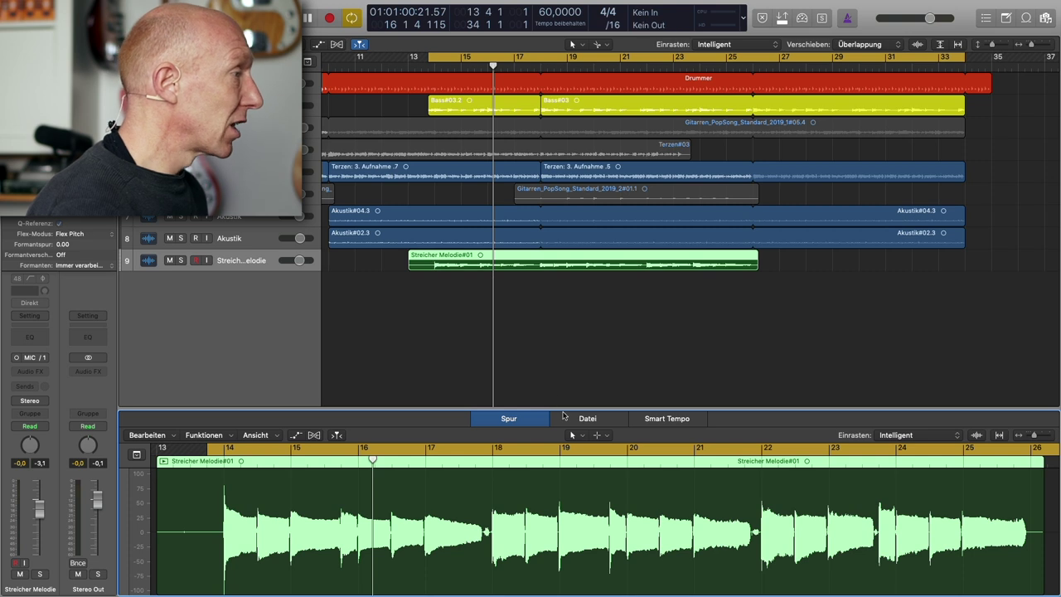
left_click_drag(563, 410, 569, 246)
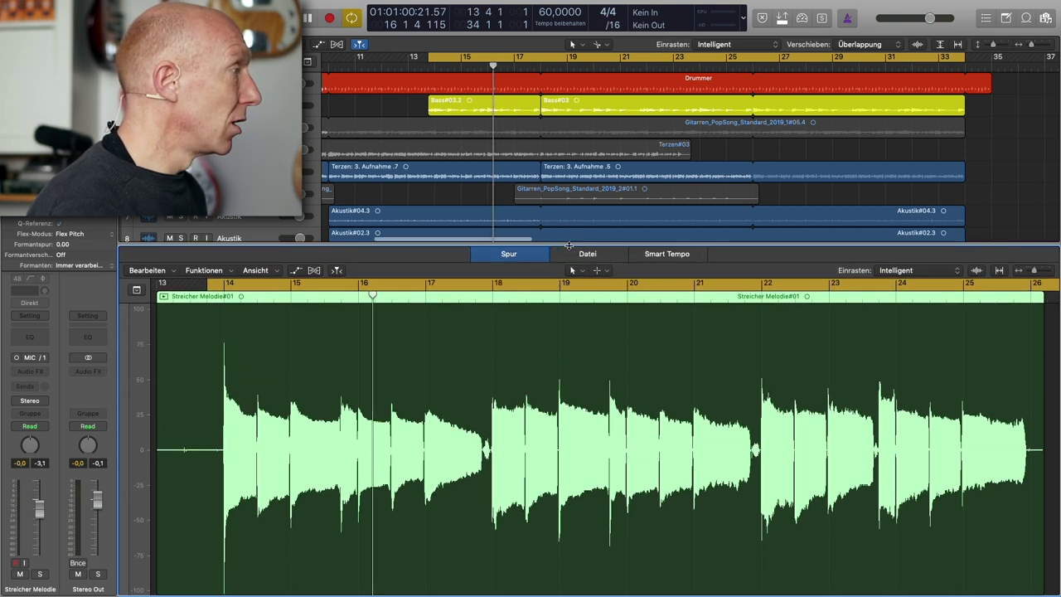
left_click(313, 270)
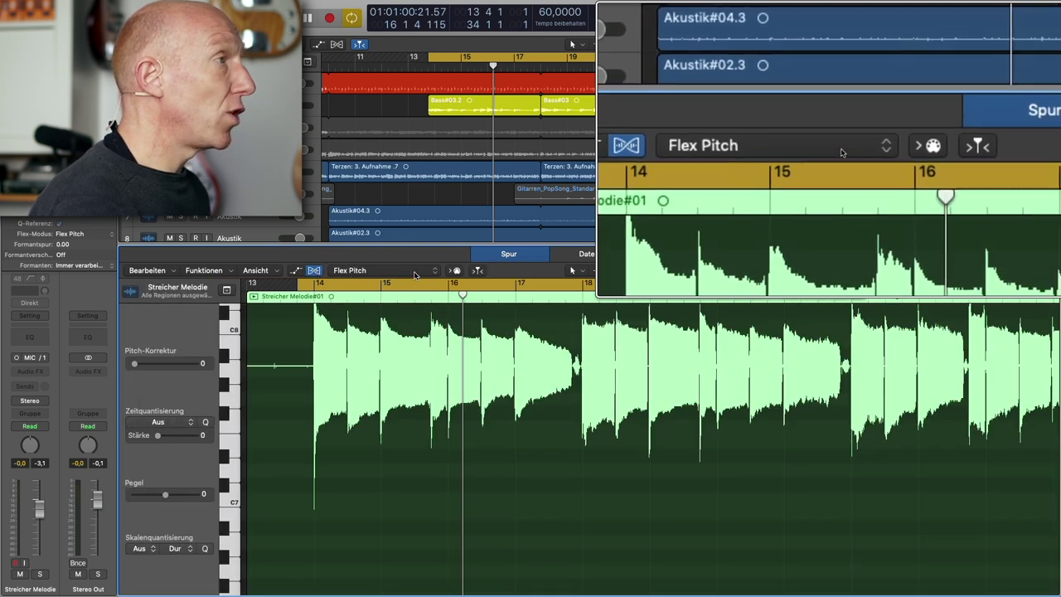
left_click(415, 271)
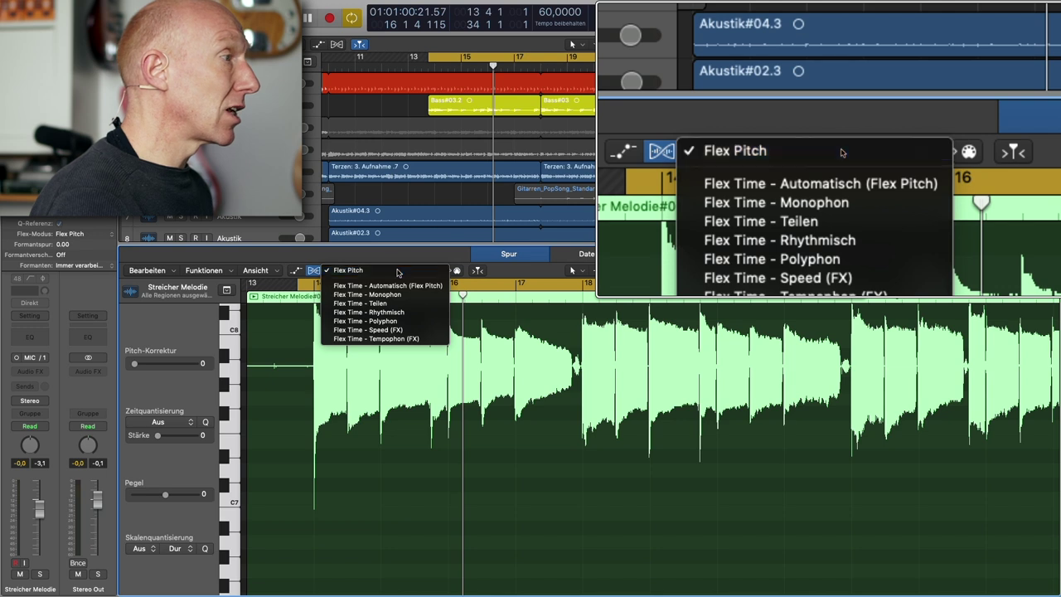
left_click(398, 272)
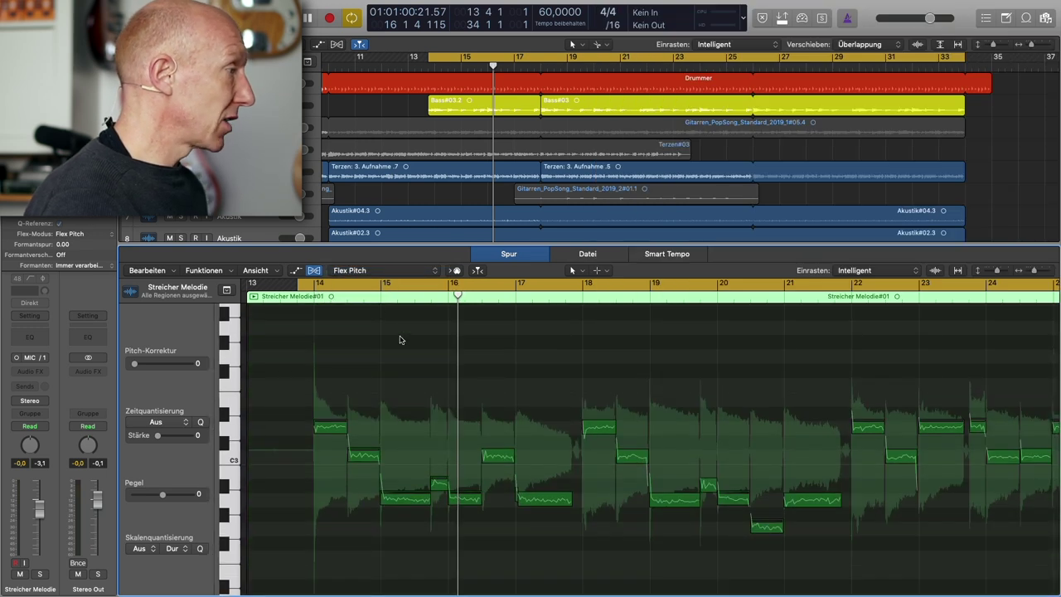
Select all notes of the string melody, set their pitch correction to 100 and reduce their vibrato to 0%
scroll(400, 340, "down", 3)
mouse_move(363, 386)
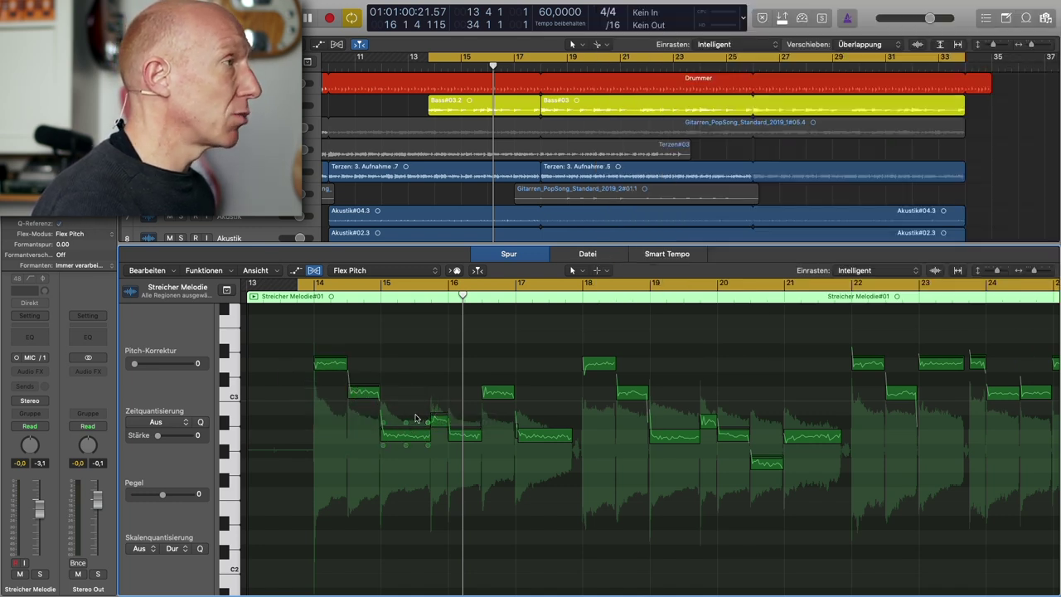
left_click(435, 384)
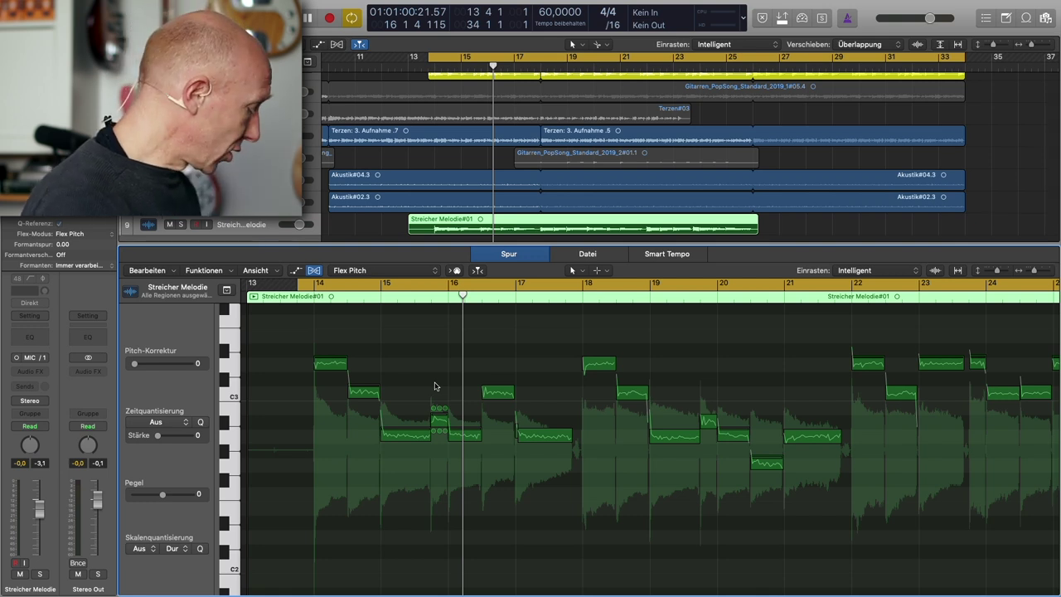
key("super+a")
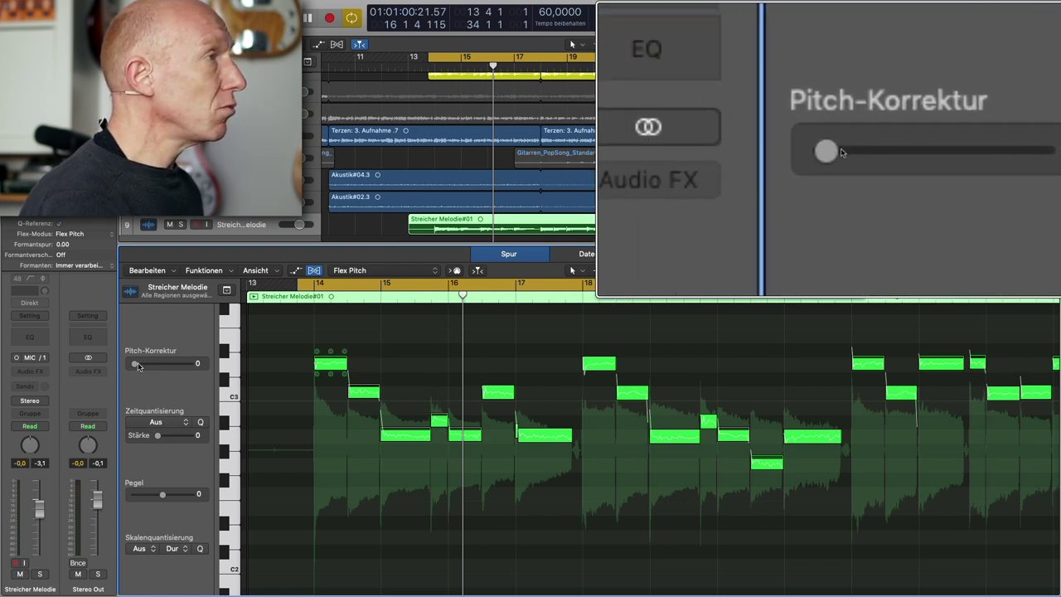
left_click_drag(138, 366, 208, 366)
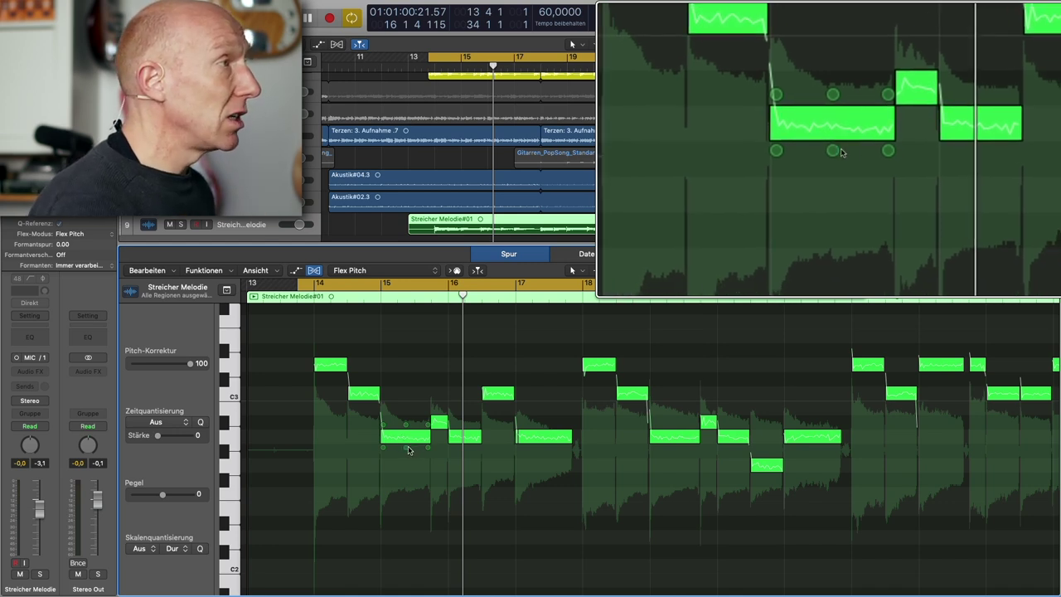
mouse_move(407, 450)
mouse_move(407, 450)
left_mouse_down()
mouse_move(408, 480)
mouse_move(407, 449)
left_mouse_up()
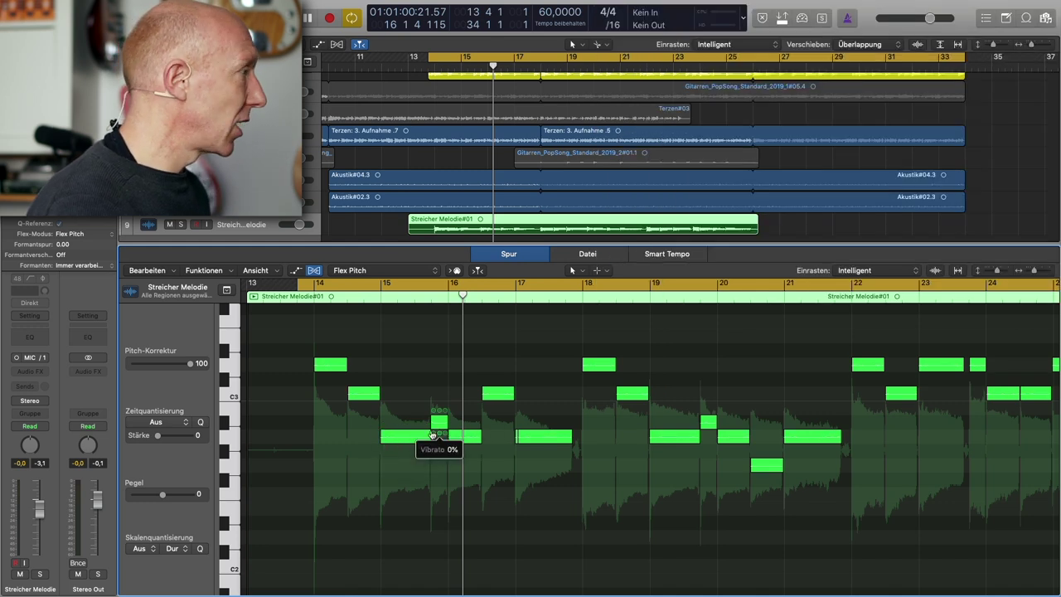
Solo the Streicher Melodie track and play the pitch-corrected melody
scroll(414, 431, "up", 1)
left_click(181, 224)
key("space")
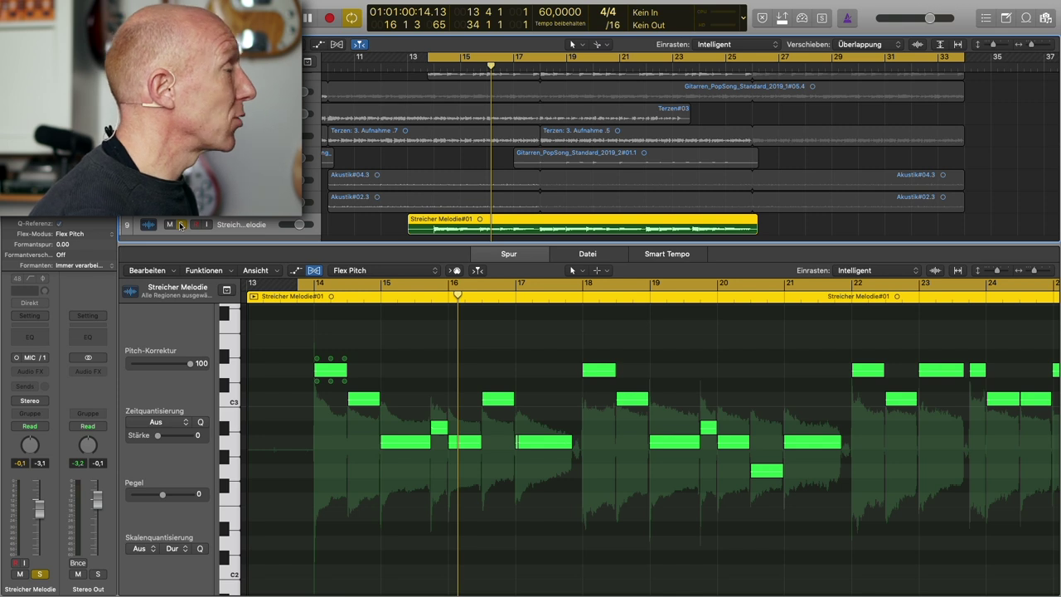
Deselect the notes and generate a MIDI track from the Flex Pitch data of the Streicher Melodie region
left_click(448, 346)
scroll(447, 347, "left", 2)
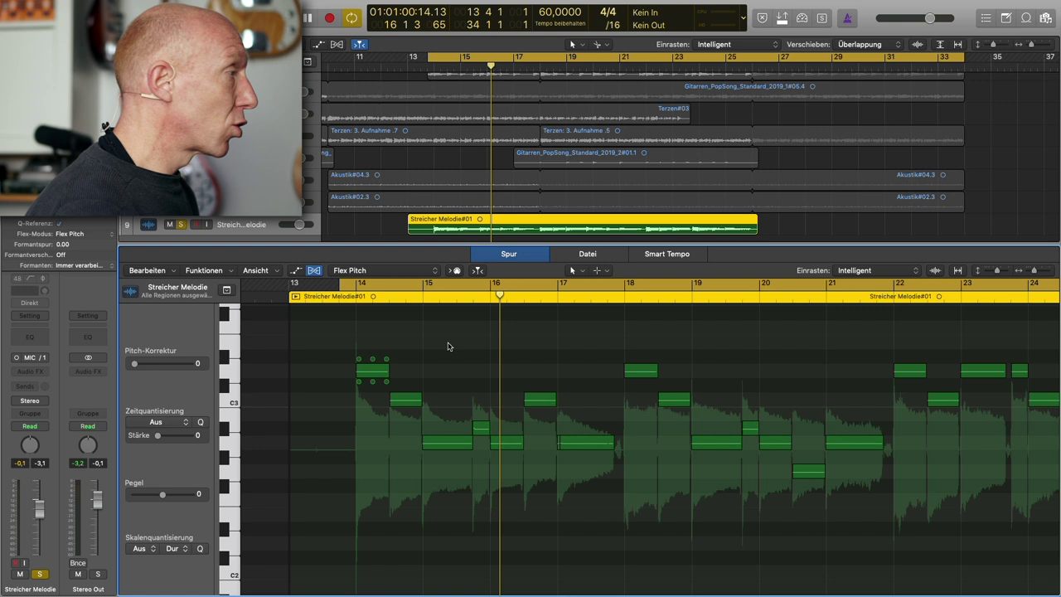
scroll(447, 346, "right", 2)
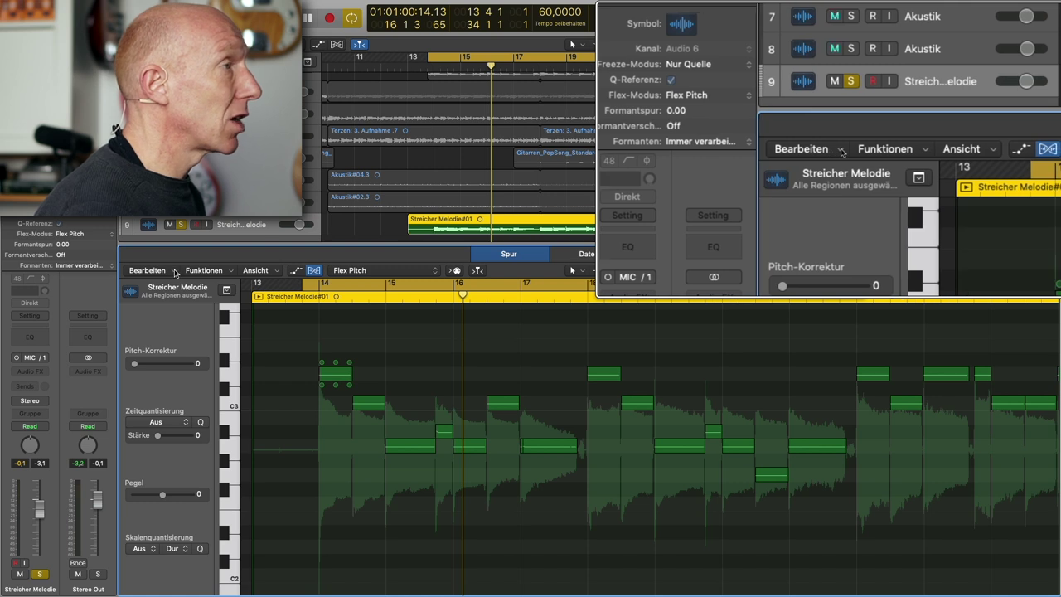
left_click(147, 270)
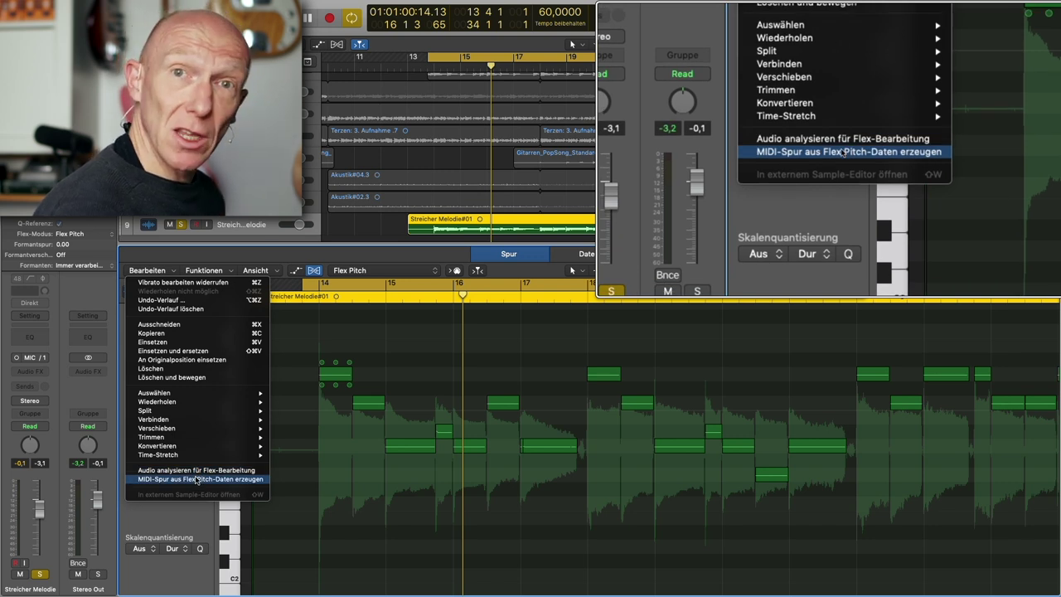
left_click(197, 479)
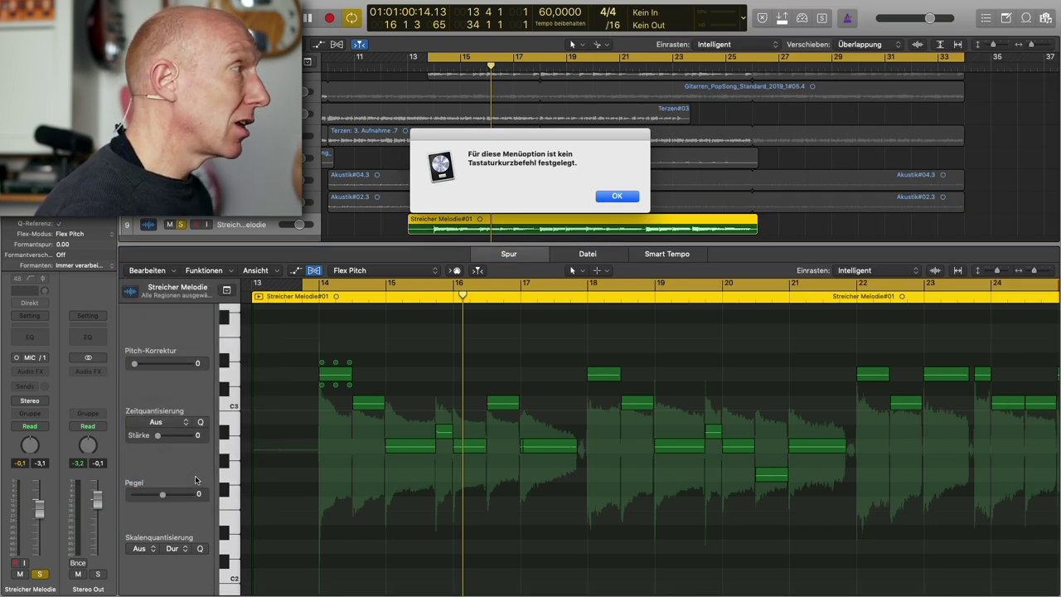
left_click(616, 195)
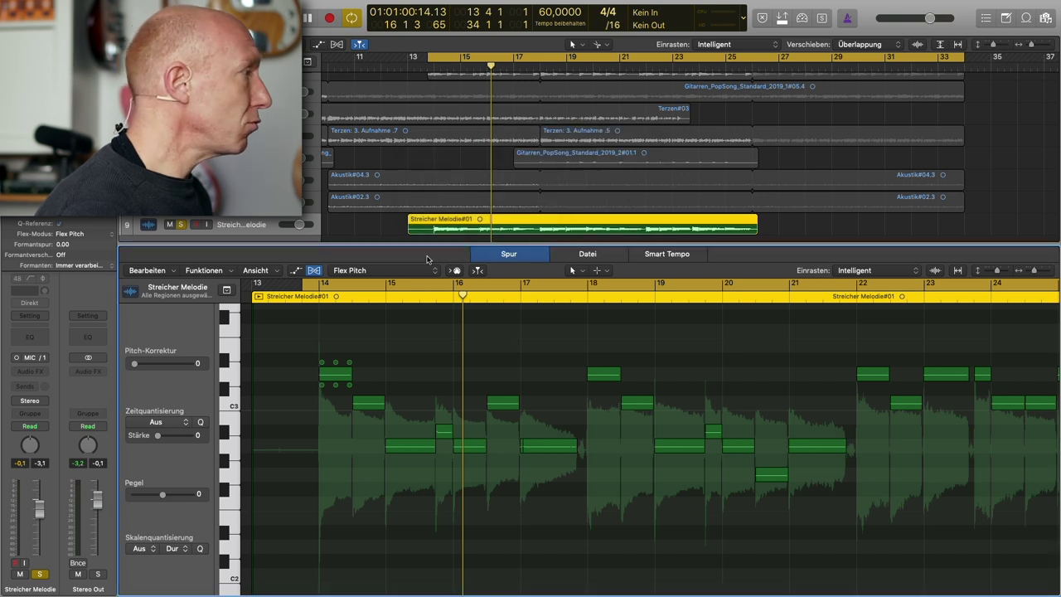
left_click(170, 272)
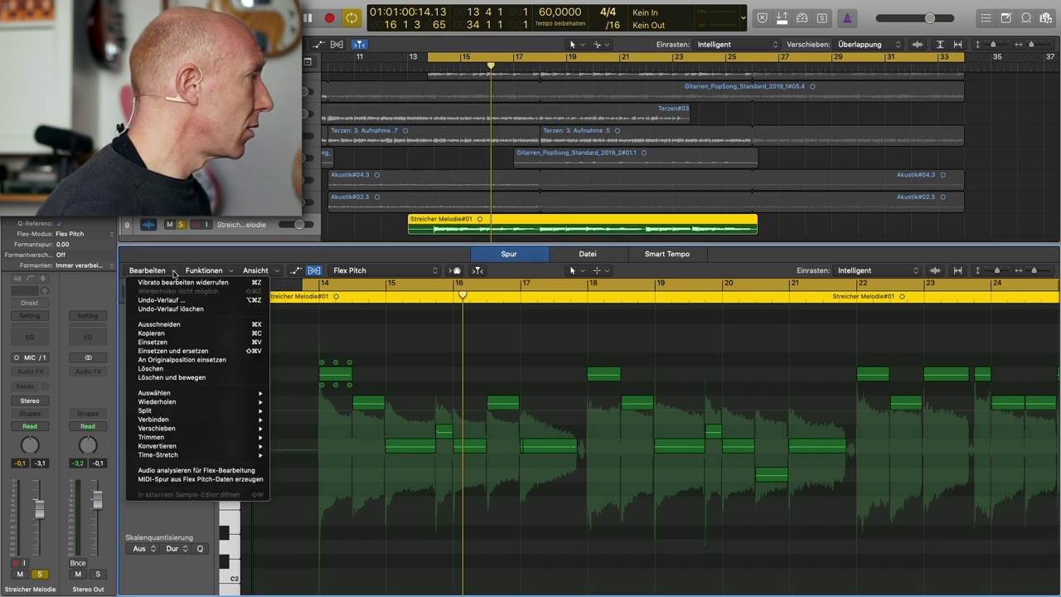
left_click(196, 479)
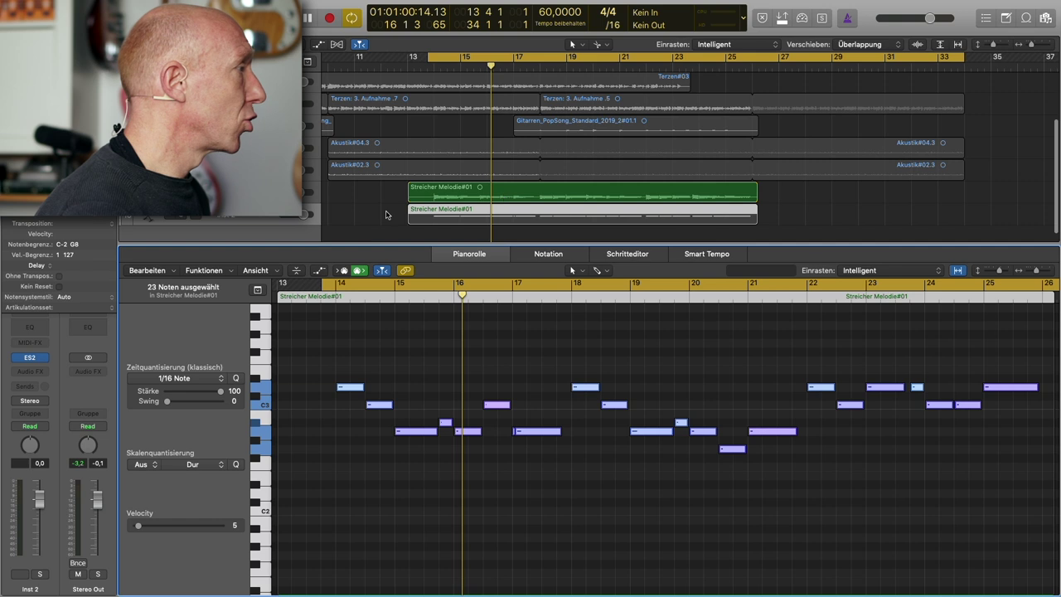
Rename the new MIDI track as Streicher
double_click(241, 217)
type("S")
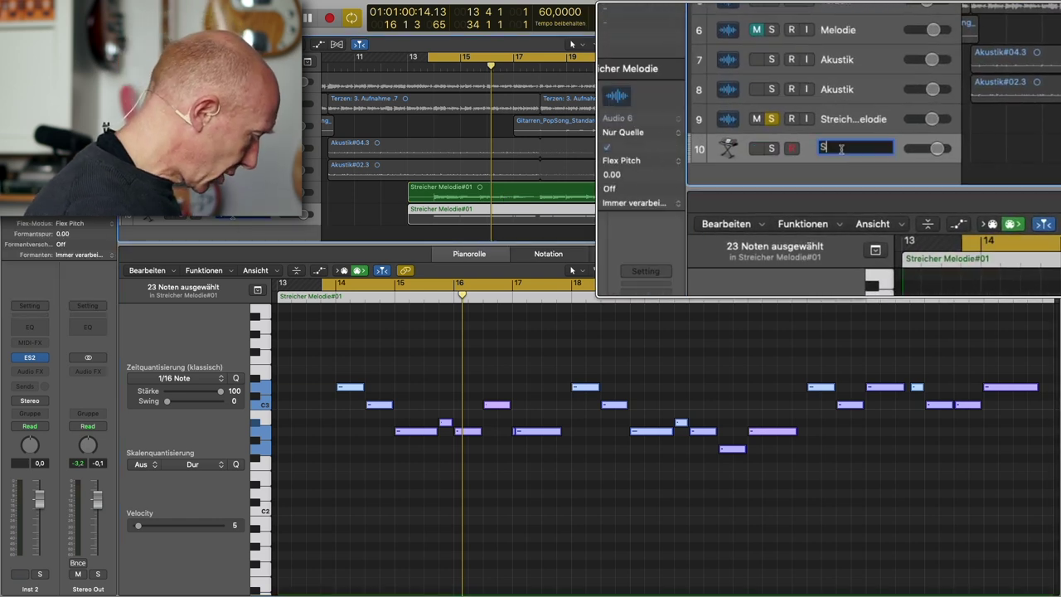
type("treicher")
key("Return")
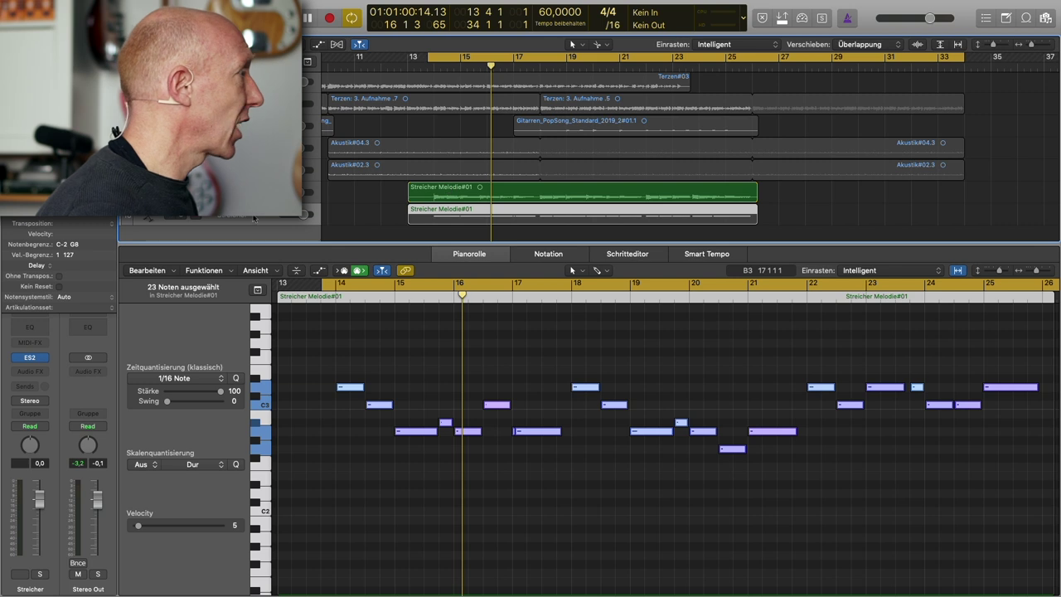
Solo the Streicher MIDI track and play the converted melody briefly
left_click(185, 219)
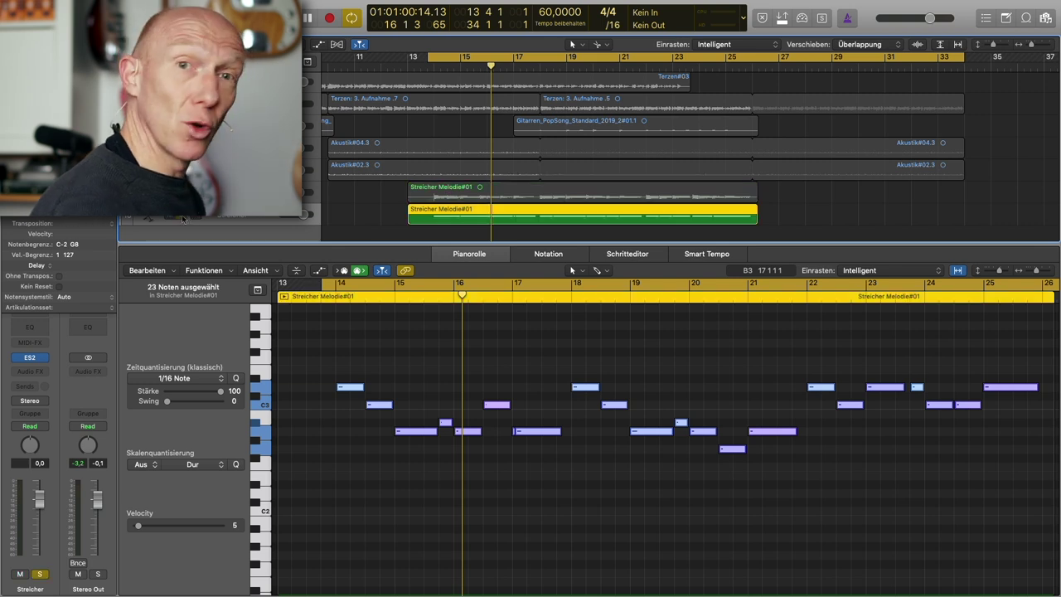
key("space")
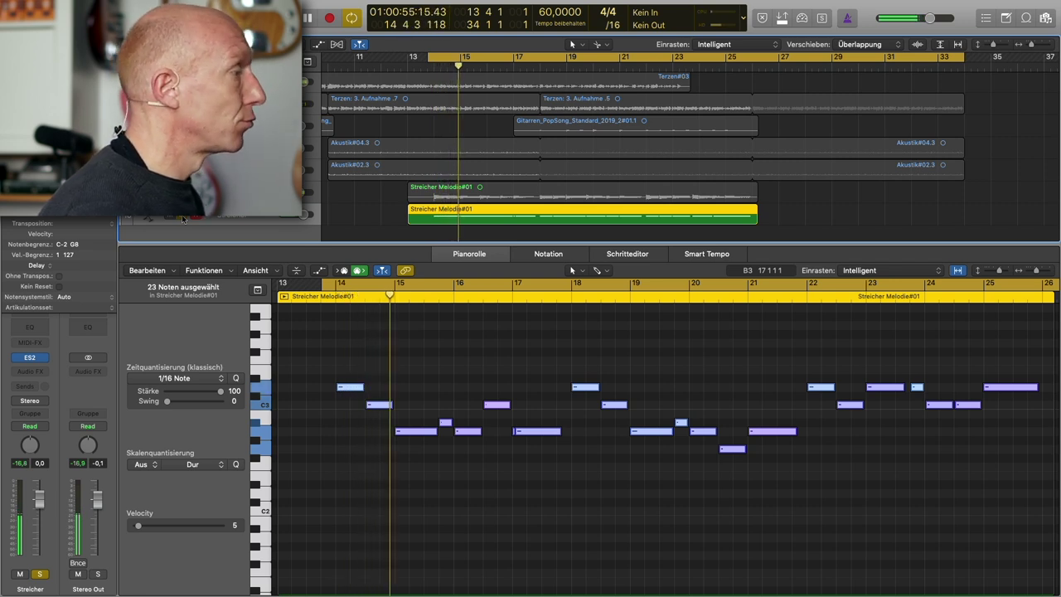
key("space")
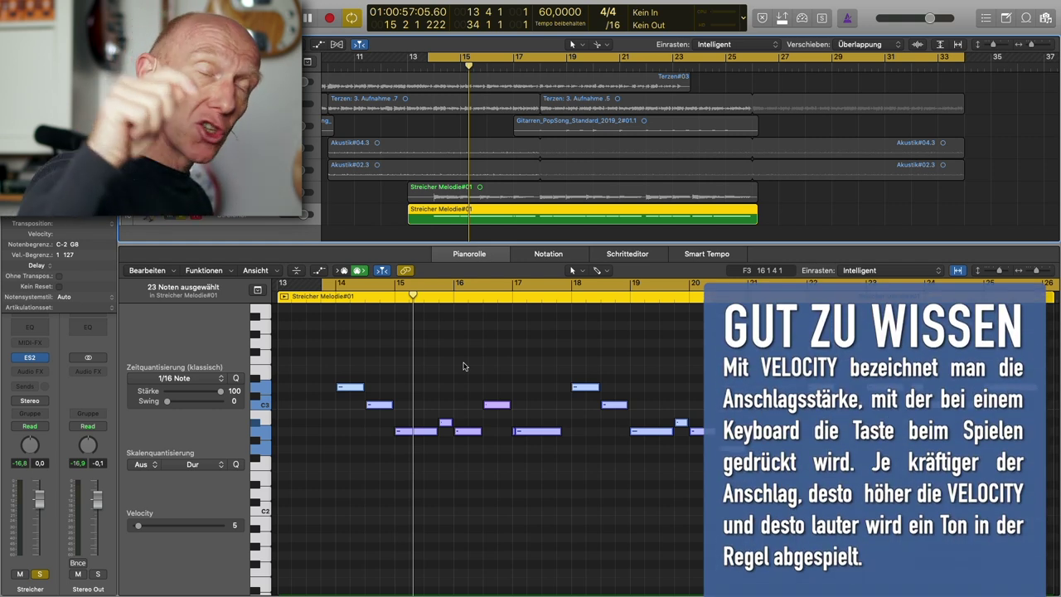
Select all notes of the Streicher MIDI region and raise their velocity to slightly above 84
left_click(457, 371)
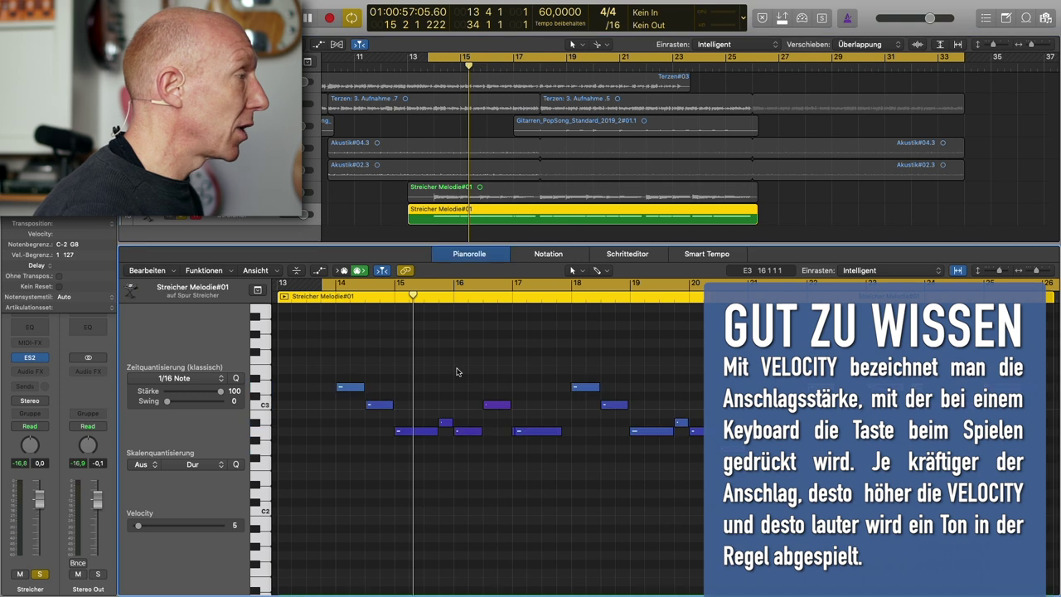
key("super+a")
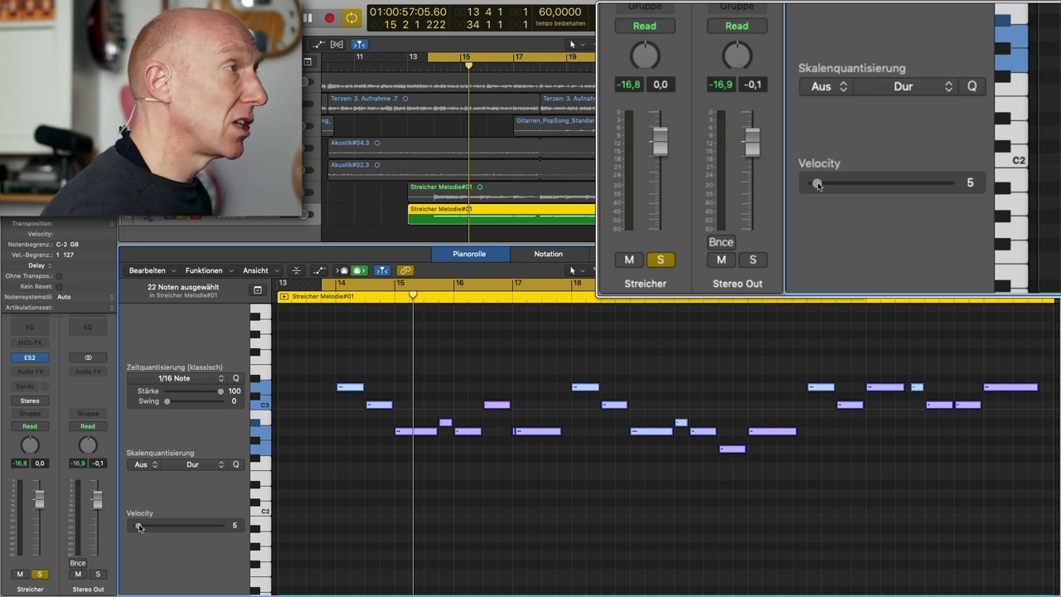
left_click_drag(138, 526, 151, 527)
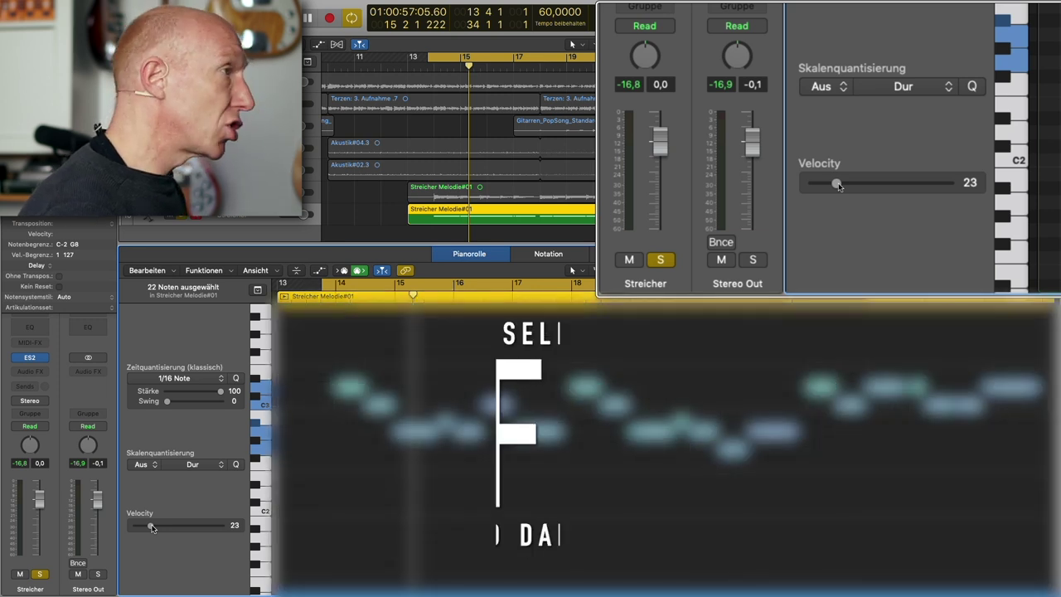
left_click_drag(151, 527, 192, 529)
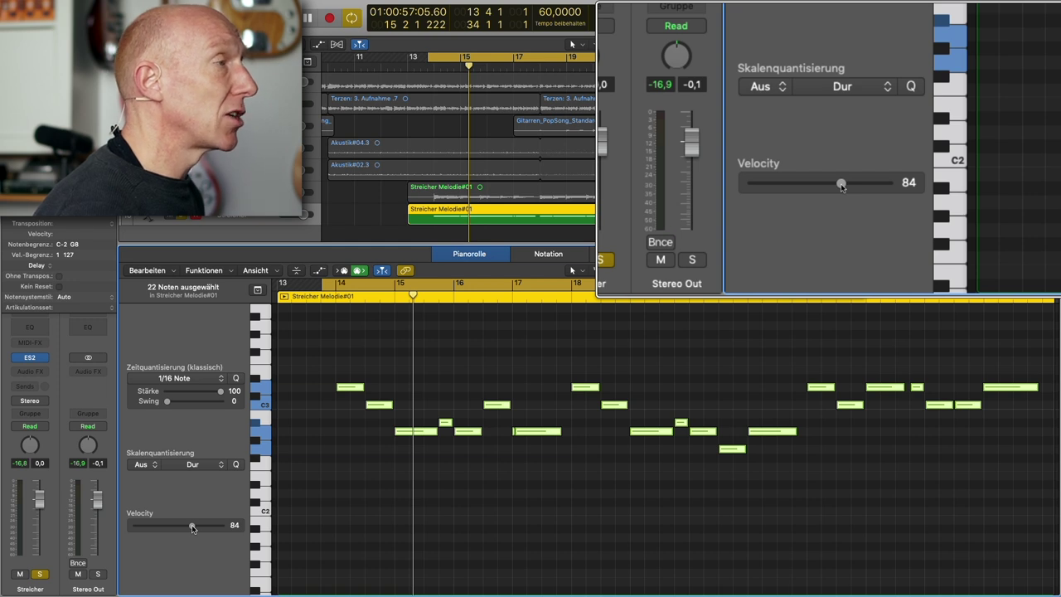
left_click_drag(192, 527, 196, 528)
left_click(197, 527)
left_click_drag(196, 528, 196, 528)
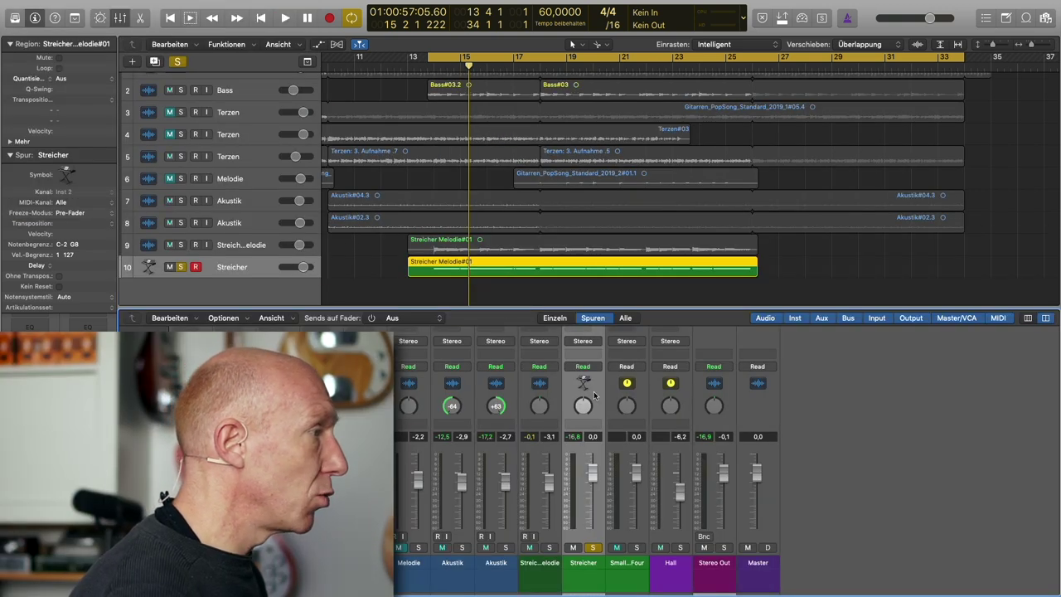
Replace the Streicher track's ES2 instrument with the stereo version of Kontakt 5 and move its window clear of the track list
scroll(594, 396, "up", 5)
left_click(598, 357)
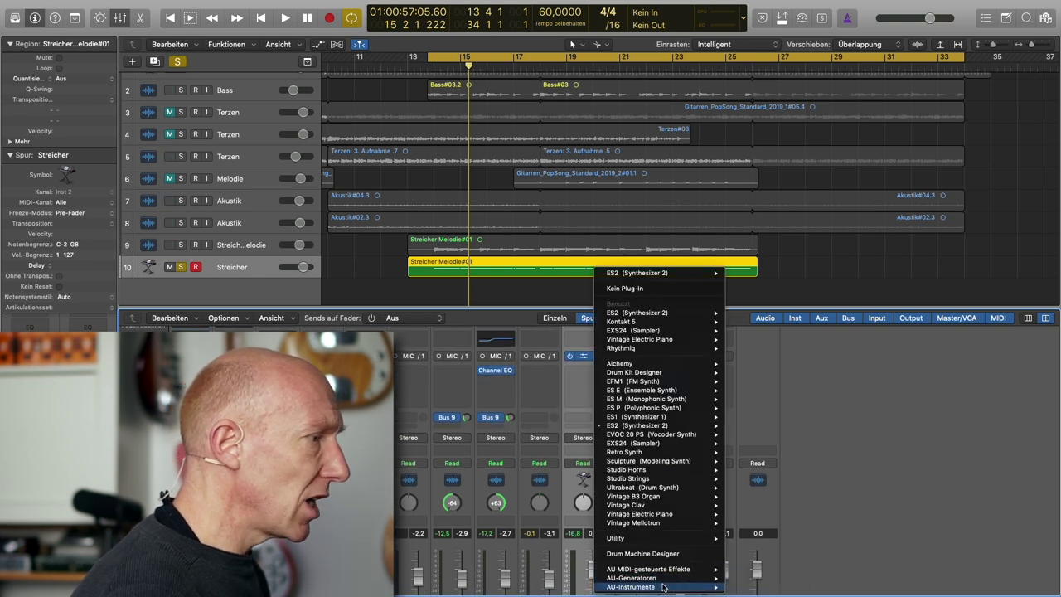
mouse_move(662, 587)
mouse_move(763, 561)
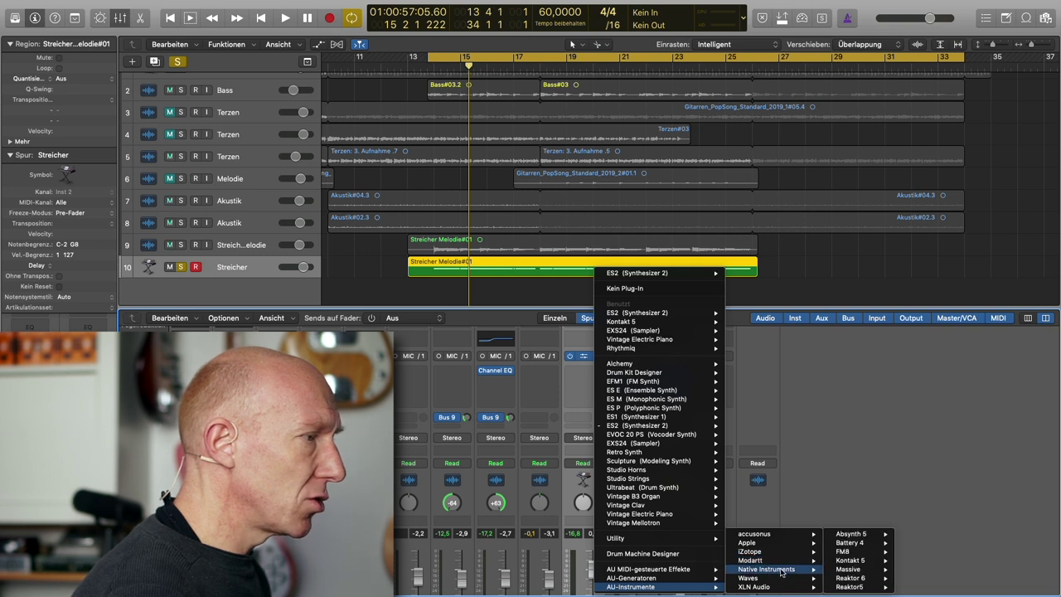
mouse_move(862, 561)
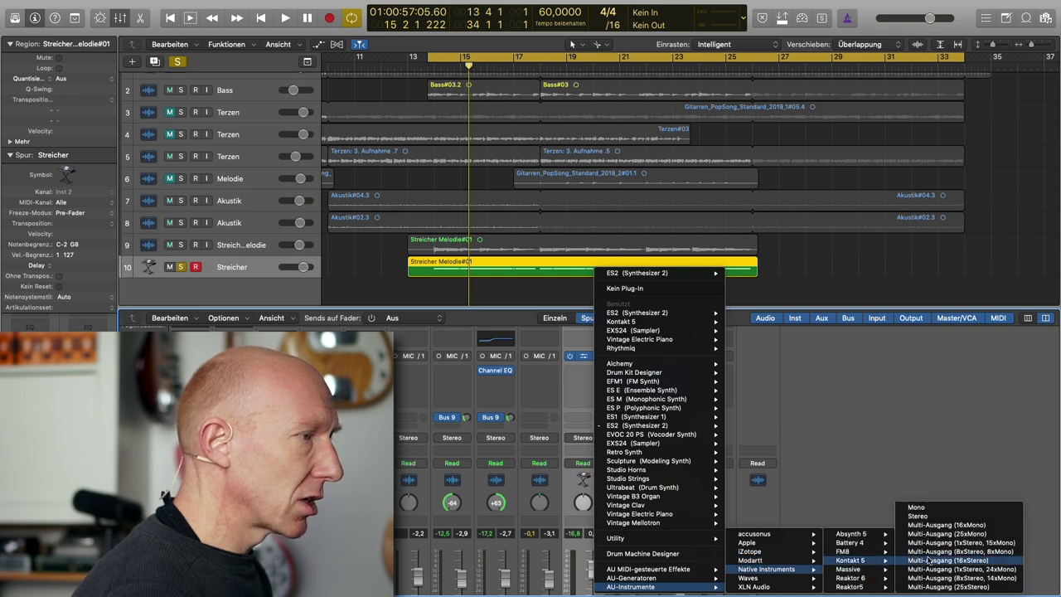
left_click(950, 516)
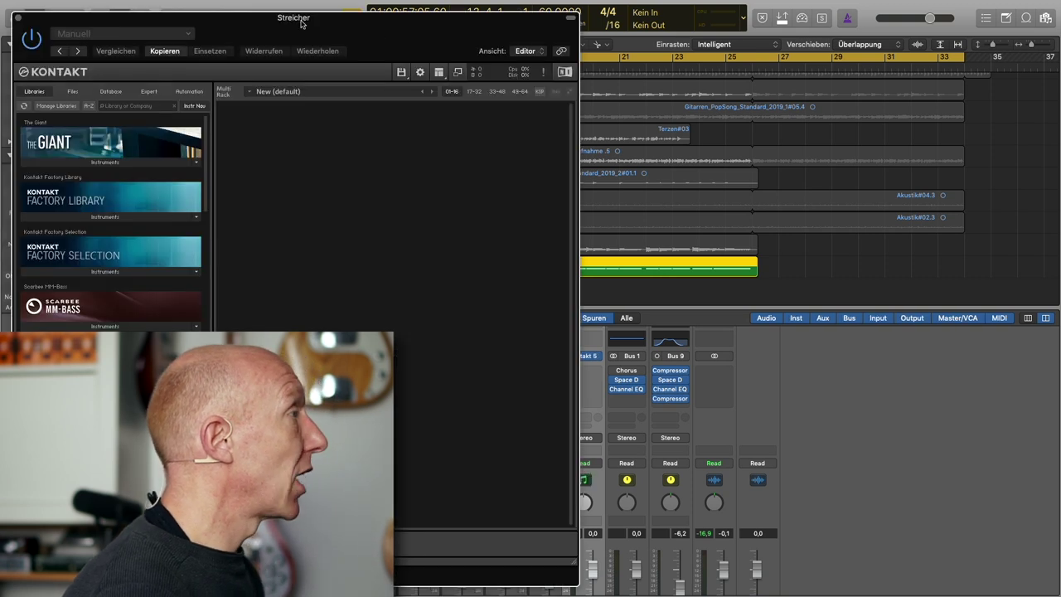
left_click_drag(300, 18, 738, 6)
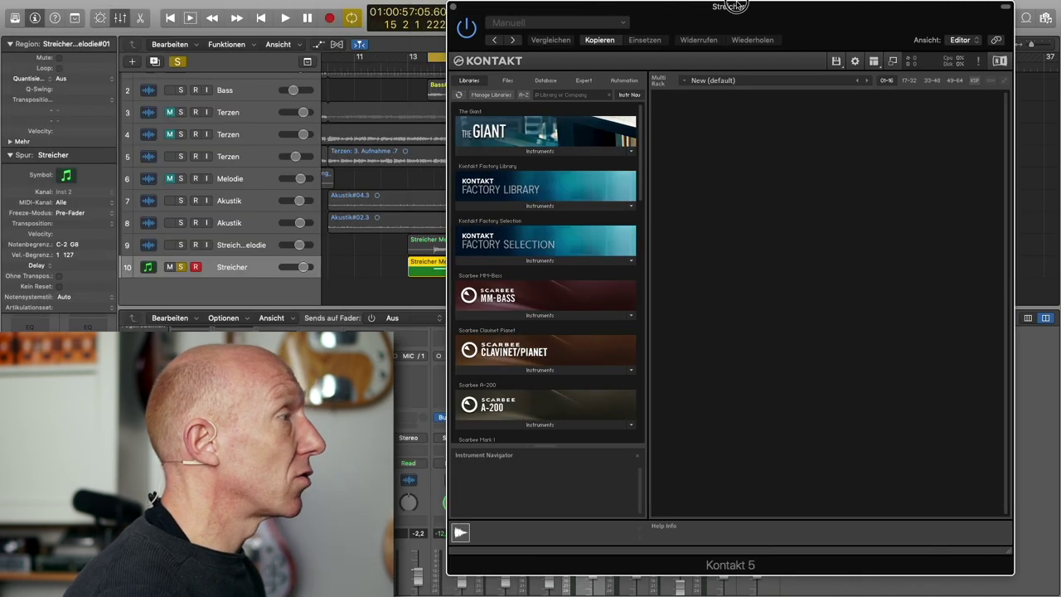
Load the 50 Piece String Sec SUS multi from the SOStrings library, replacing the current multi, and play the Streicher track briefly
scroll(595, 288, "down", 20)
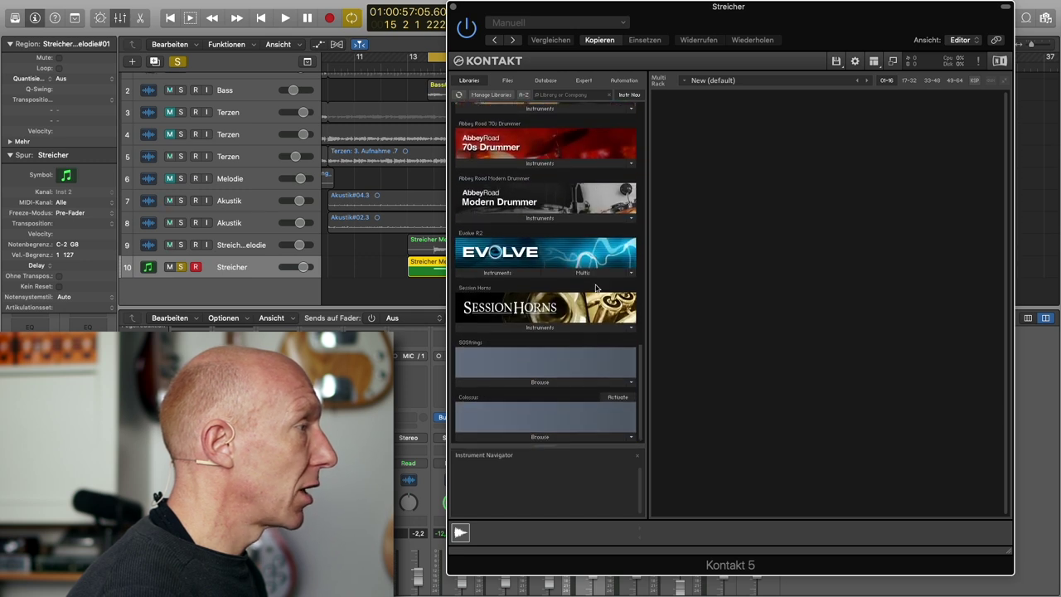
left_click(542, 383)
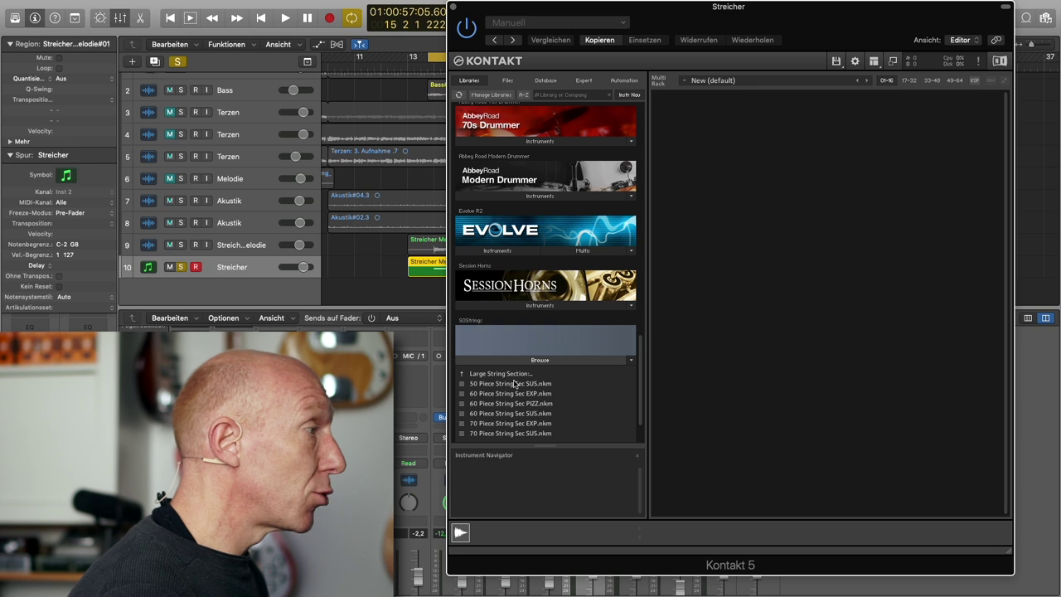
double_click(514, 384)
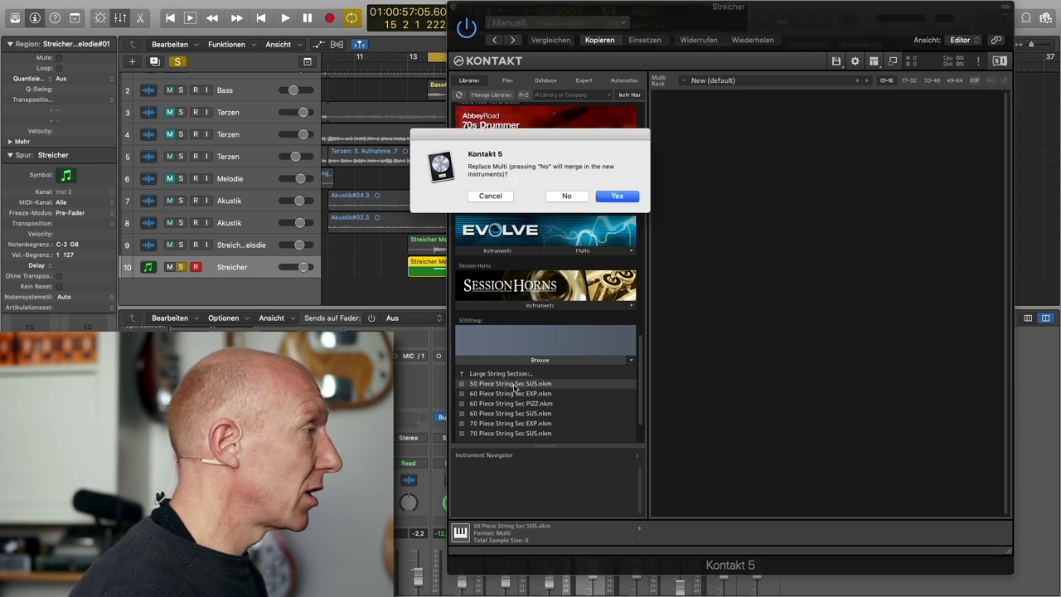
left_click(631, 198)
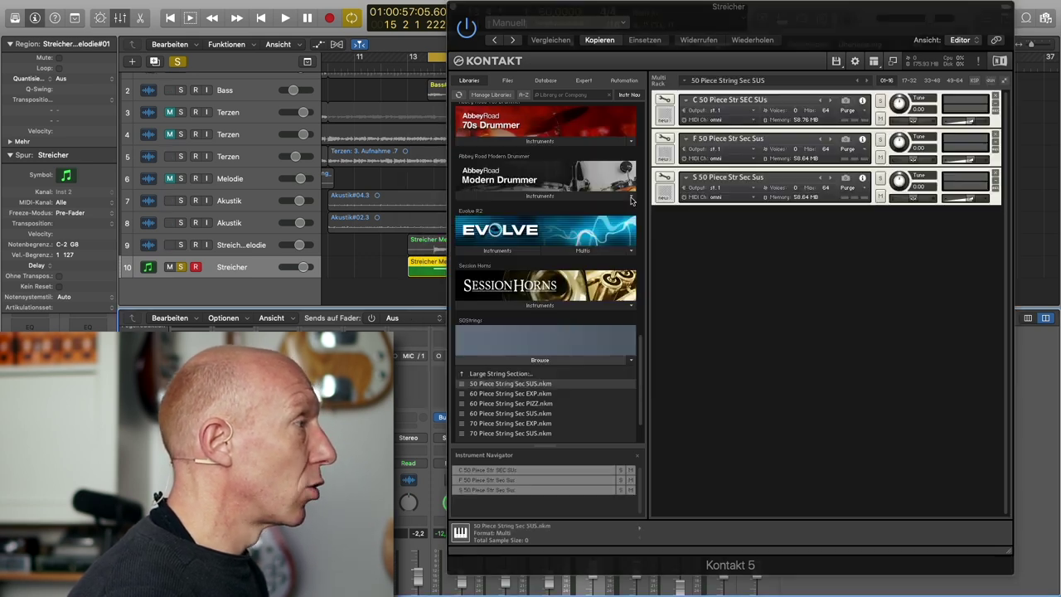
left_click(456, 7)
key("space")
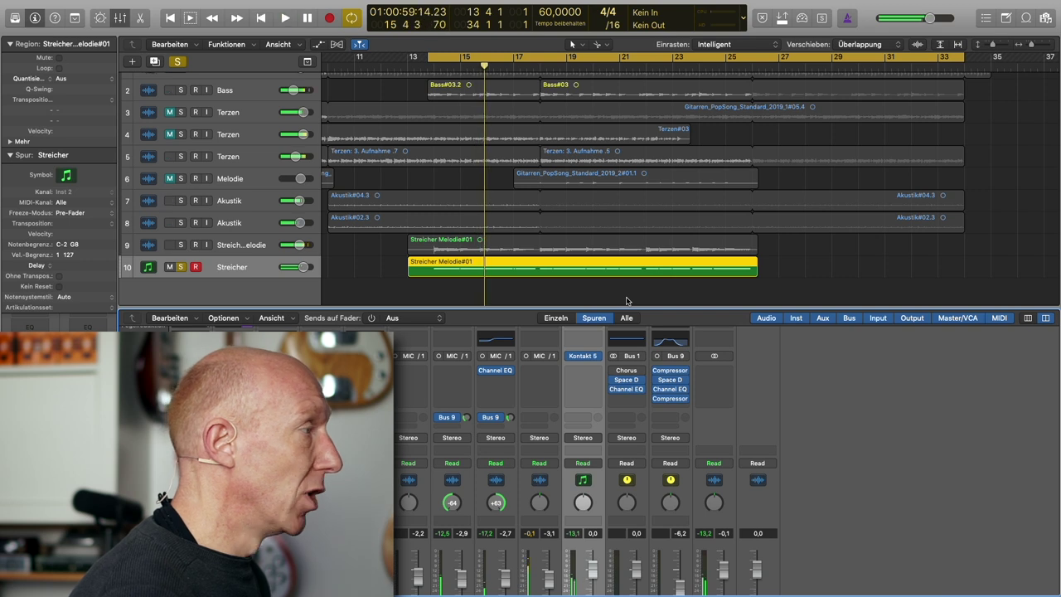
Transpose all notes of the Streicher MIDI region up two octaves, bringing the short note before bar 16 to A#4
left_click(477, 286)
double_click(470, 267)
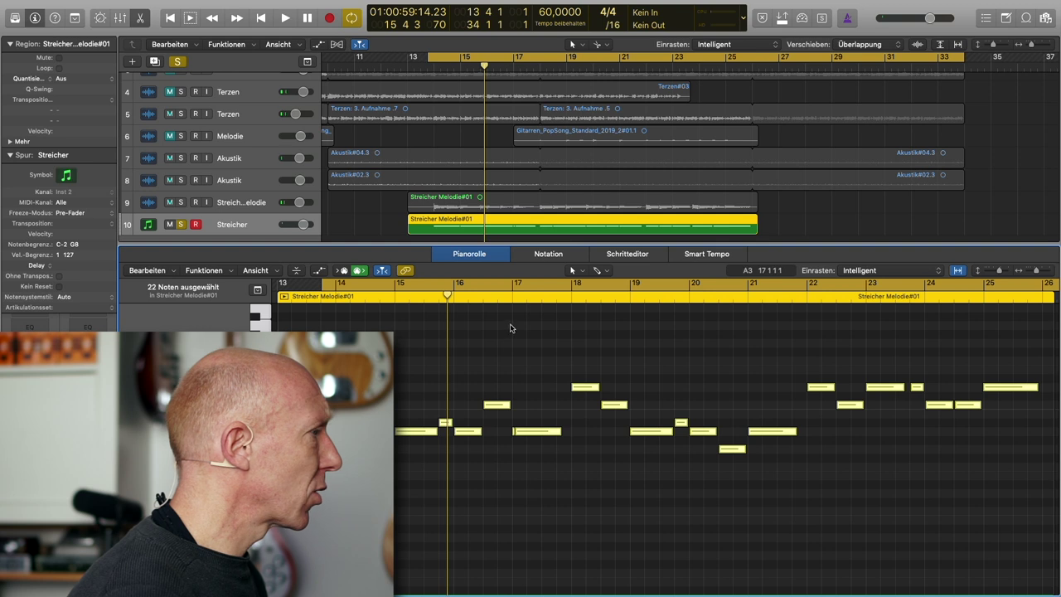
scroll(506, 340, "up", 5)
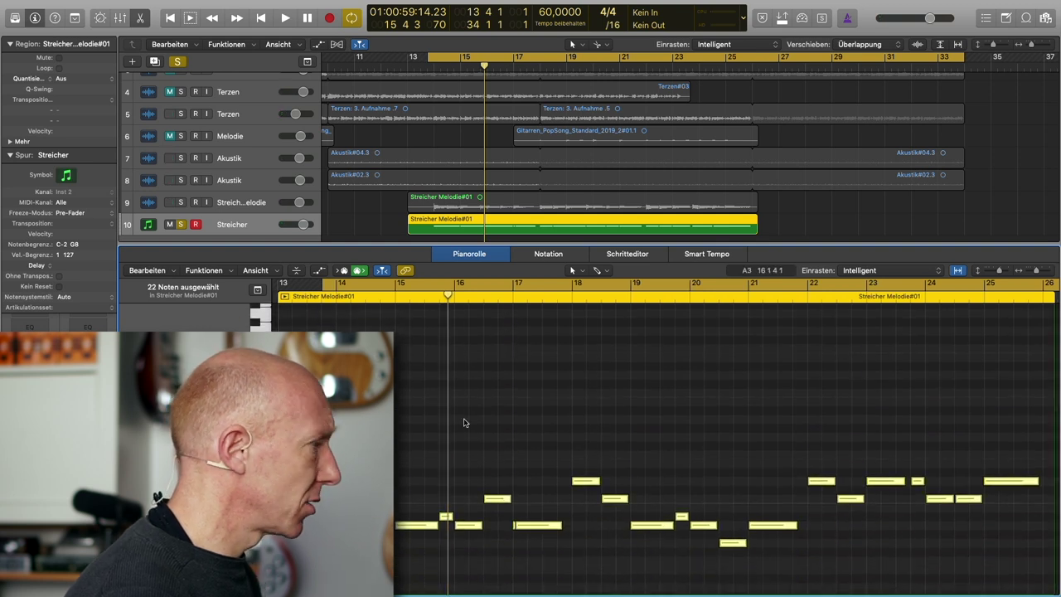
left_click(412, 423)
key("super+a")
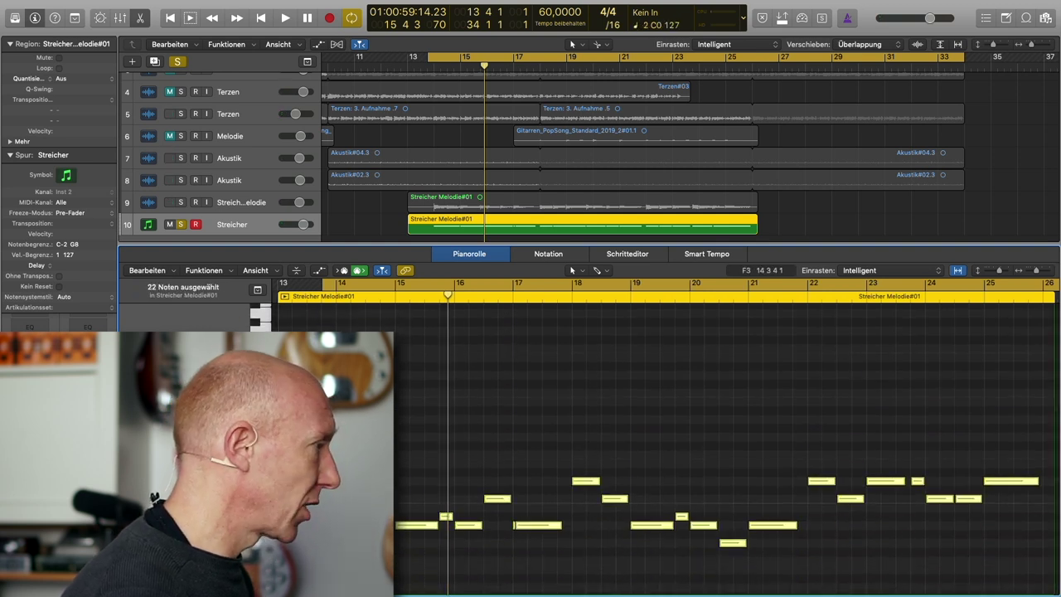
left_click_drag(446, 516, 445, 383)
left_click_drag(348, 341, 351, 308)
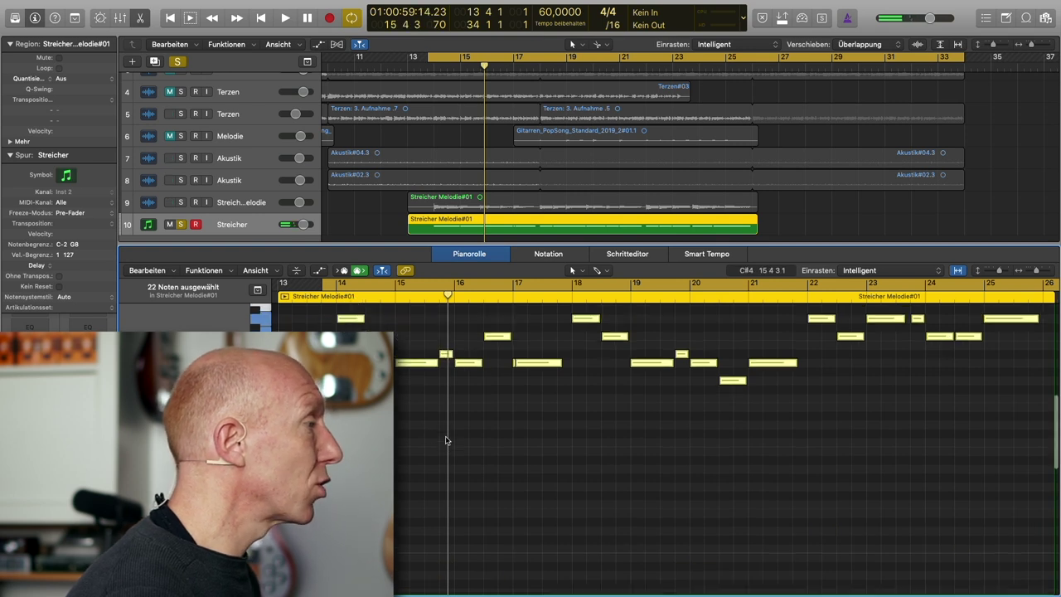
scroll(446, 440, "up", 5)
mouse_move(446, 440)
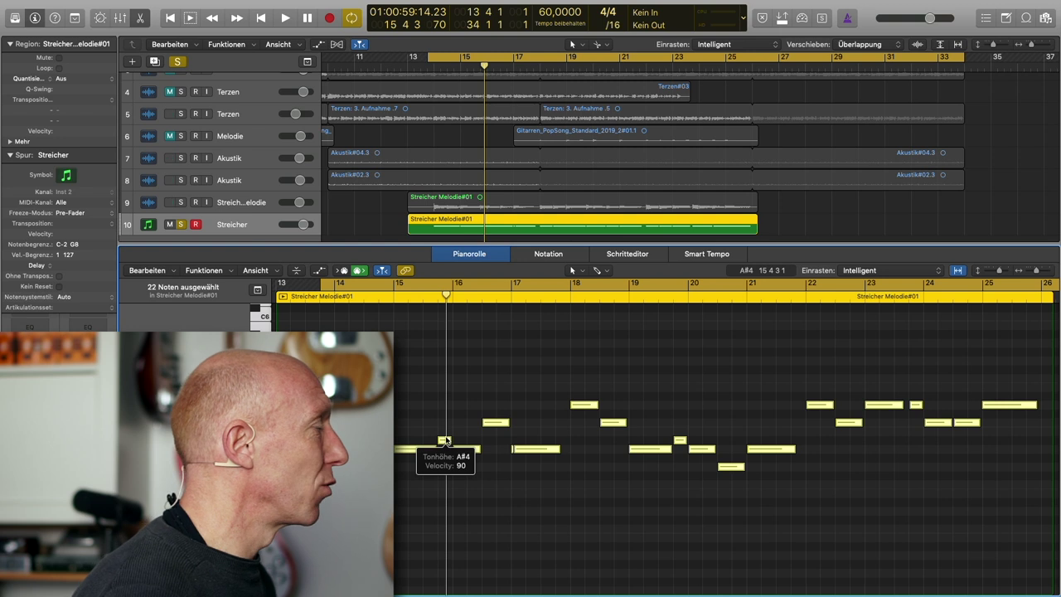
Turn off solo on the Streicher track and mute the original Streicher Melodie audio track
key("space")
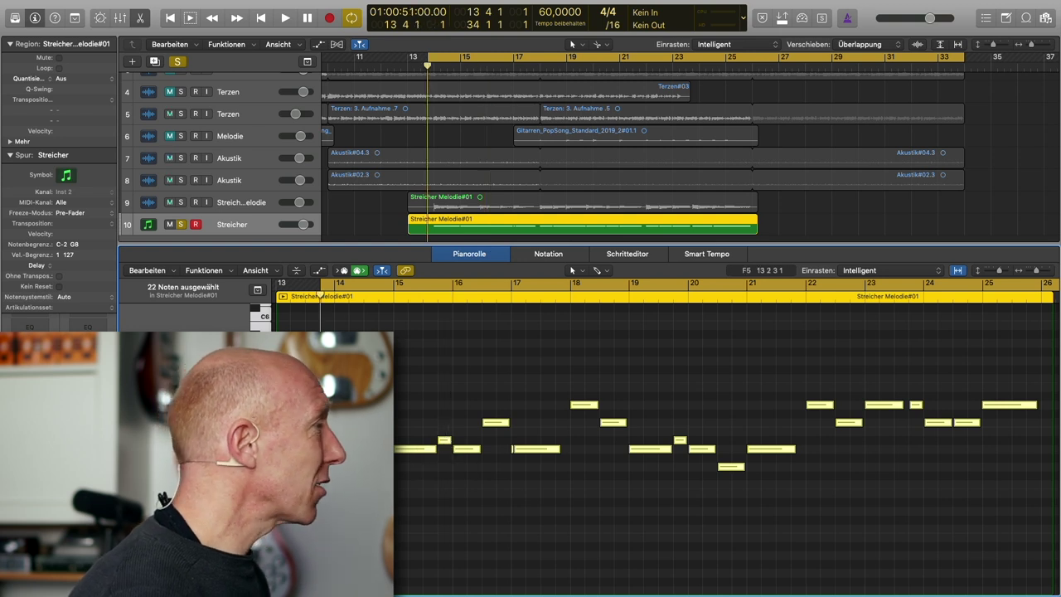
left_click(180, 225)
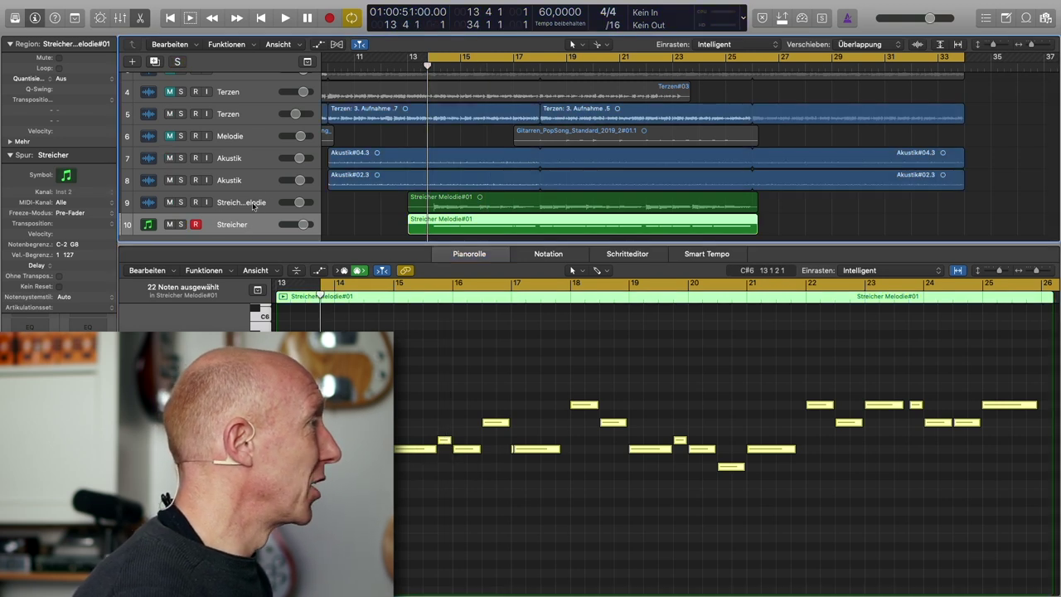
left_click(241, 203)
left_click(169, 202)
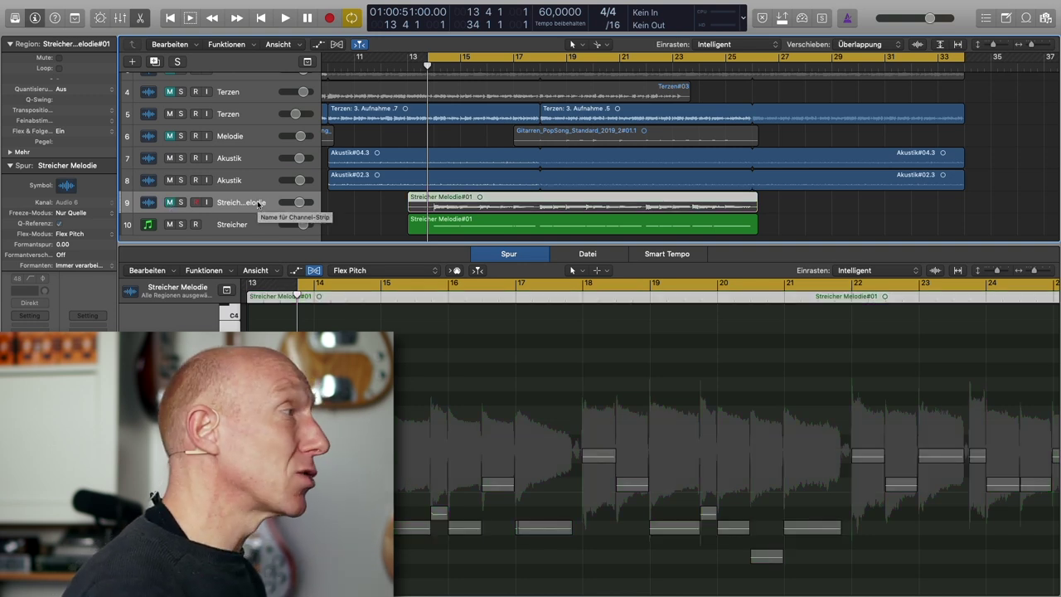
Play the arrangement from the start of the cycle range to hear the strings with the other tracks, and stop after bar 17
key("space")
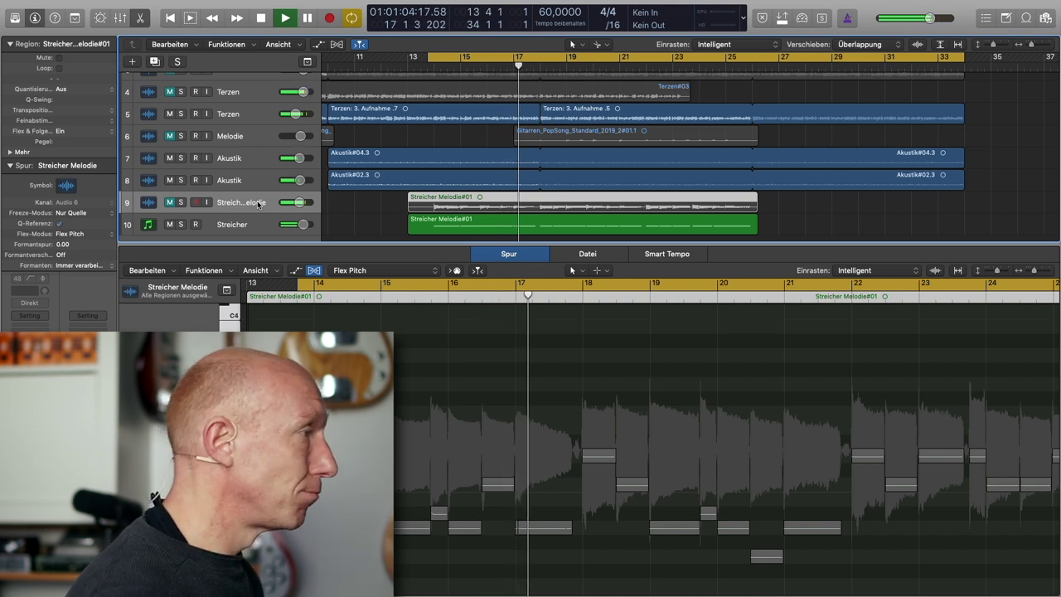
key("space")
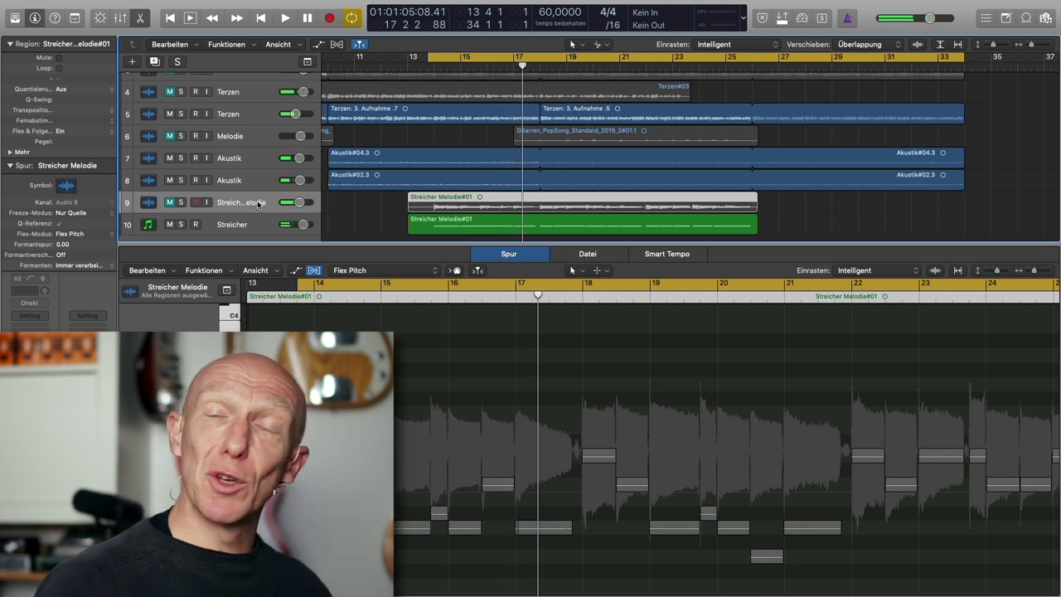